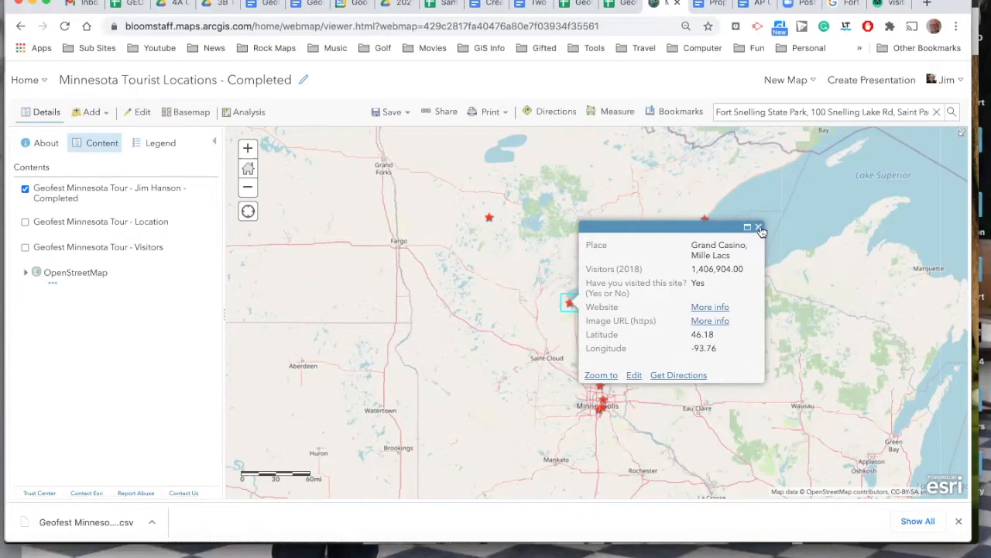
- Configure the pop-up of the completed Geofest Minnesota Tour layer to use the {Place} field as its title
mouse_move(143, 195)
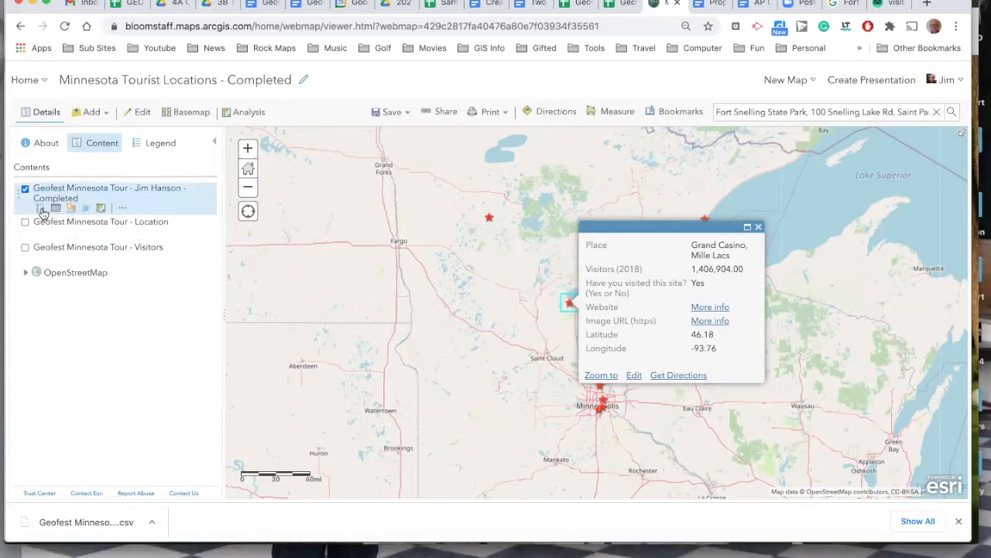
left_click(122, 212)
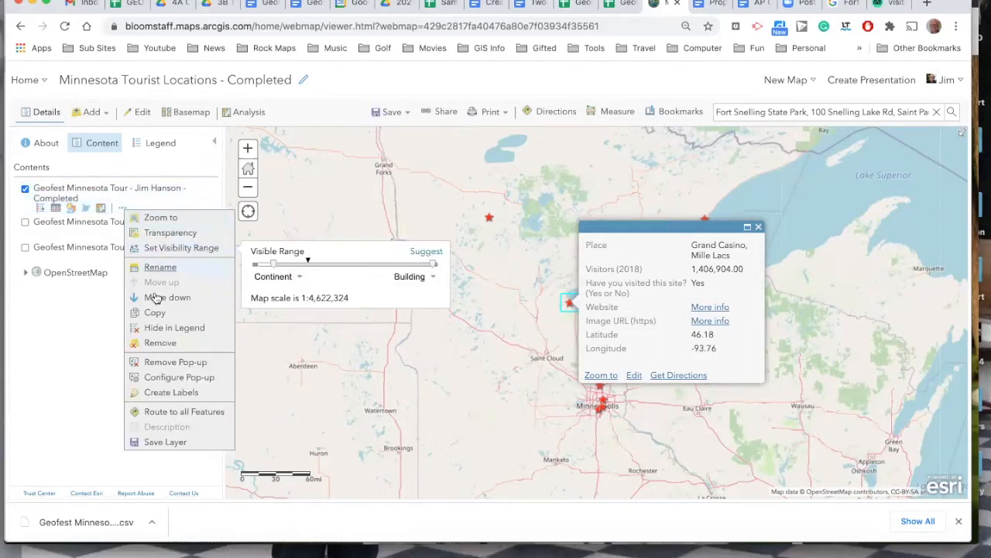
left_click(166, 378)
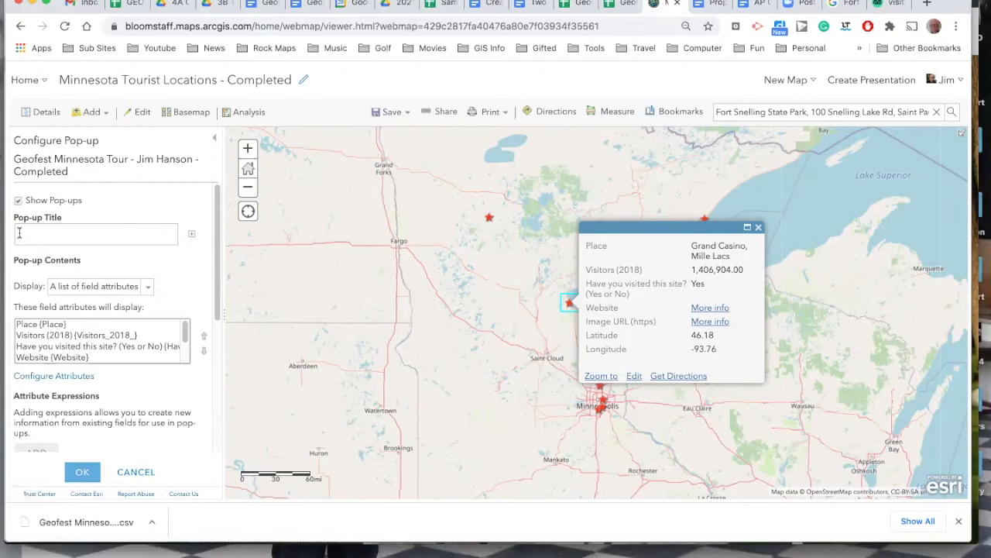
left_click(193, 238)
scroll(228, 263, "down", 2)
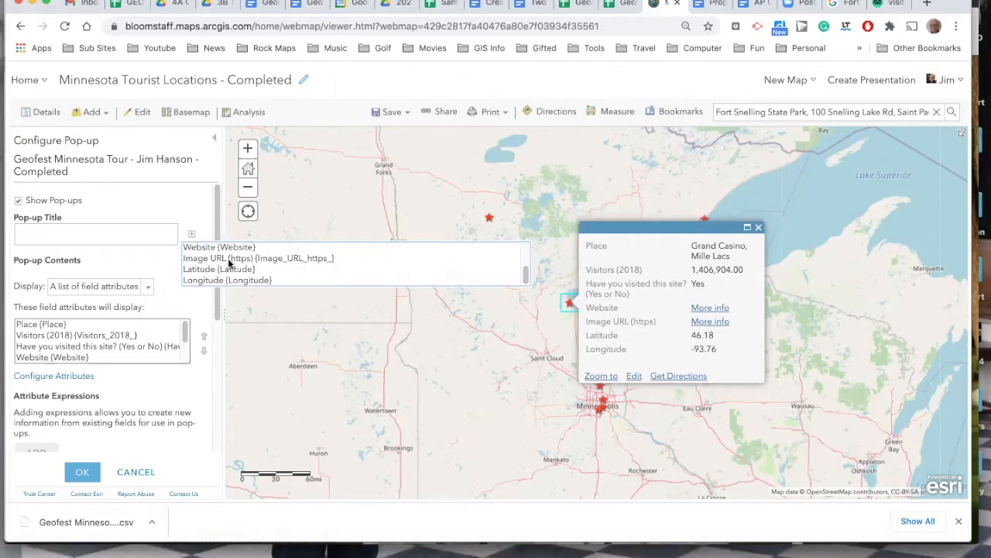
scroll(229, 263, "up", 3)
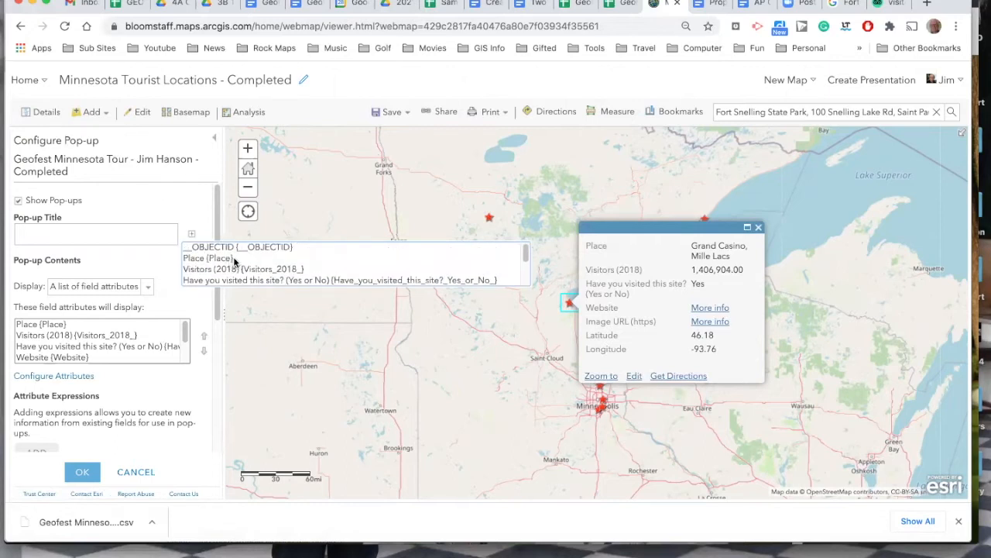
left_click(196, 258)
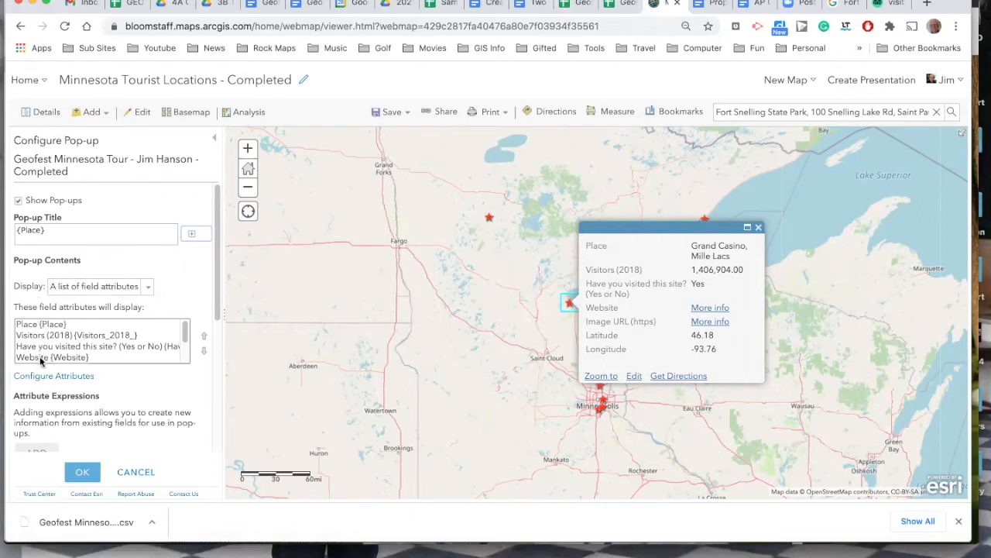
- Hide the Longitude and Latitude fields from the attributes displayed in the layer's pop-up
scroll(155, 331, "down", 1)
scroll(156, 329, "up", 1)
scroll(66, 336, "down", 3)
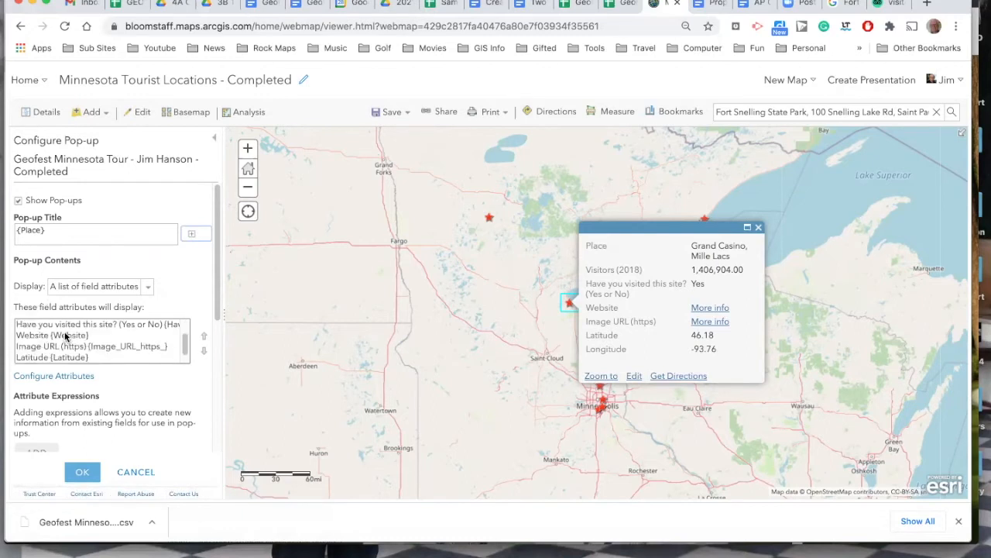
scroll(65, 336, "up", 3)
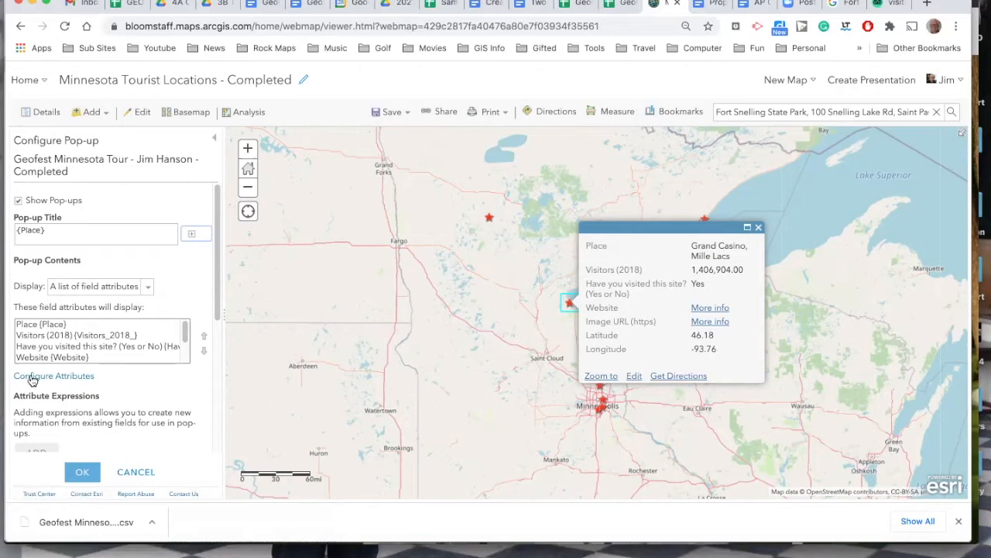
left_click(54, 378)
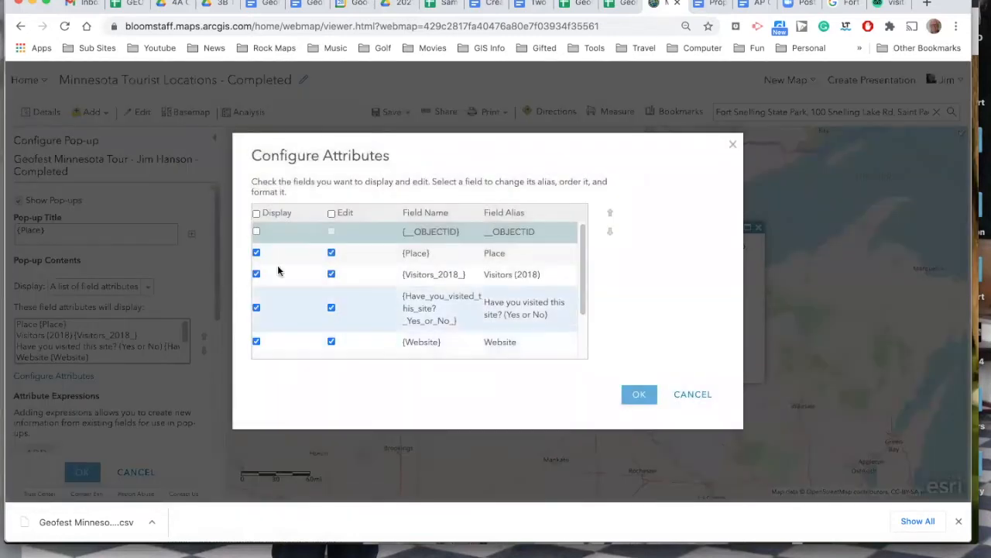
scroll(324, 307, "down", 2)
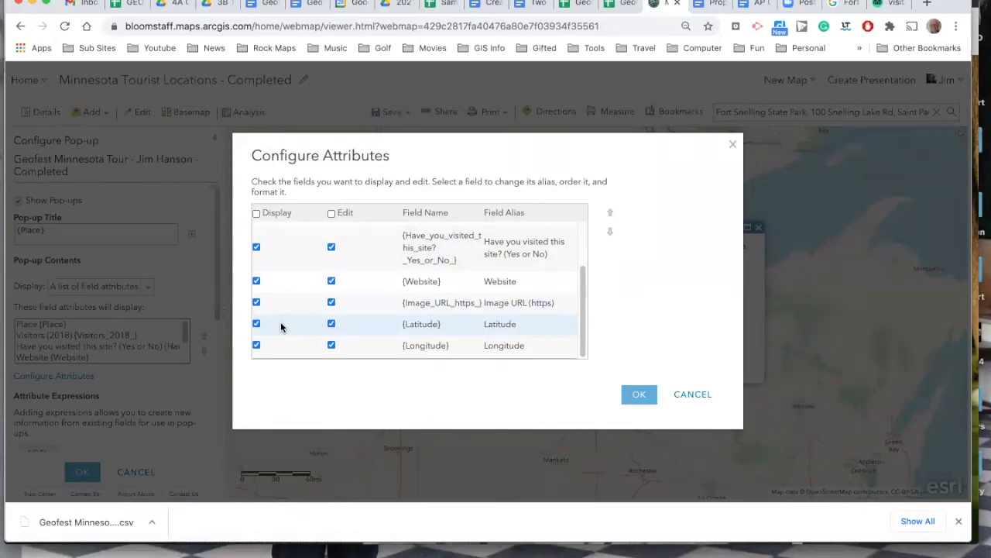
left_click(256, 346)
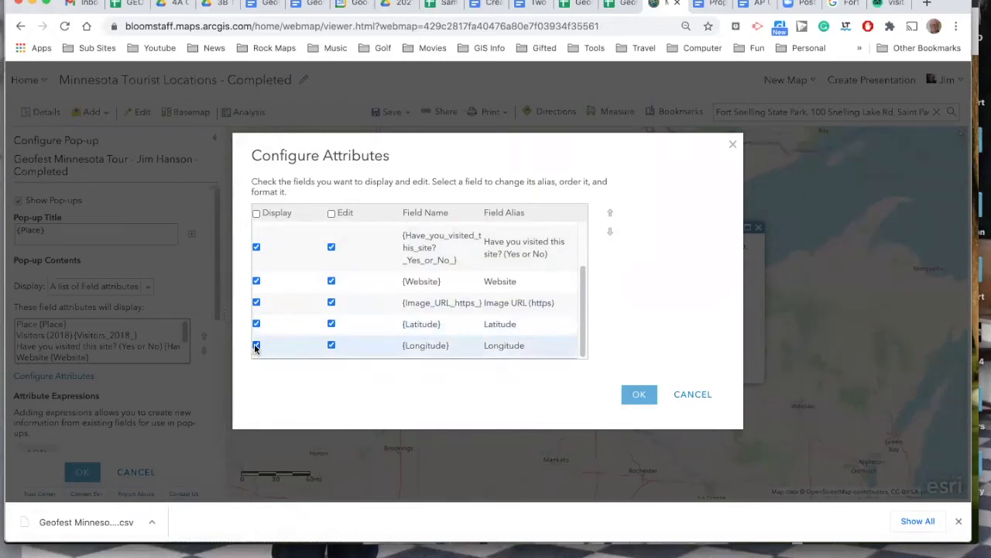
left_click(257, 345)
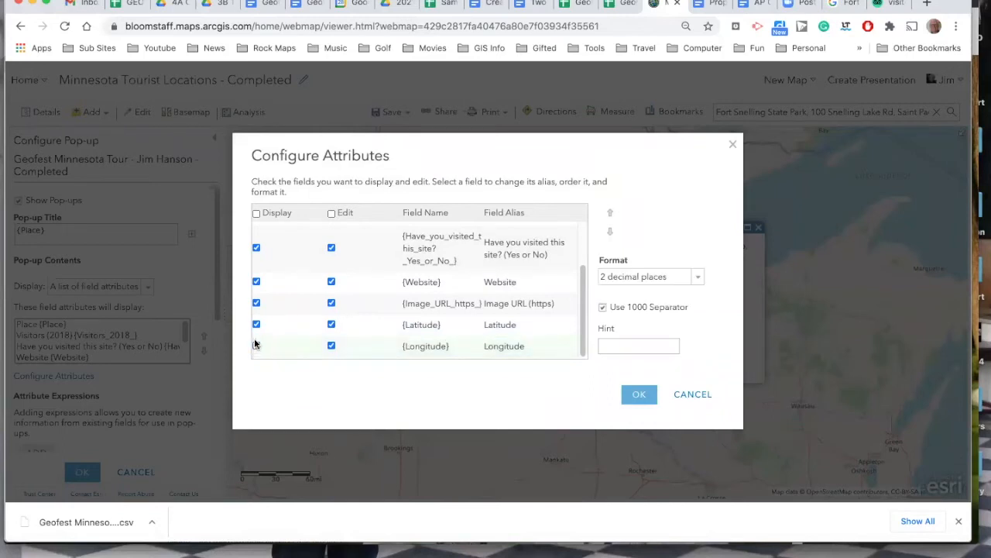
left_click(256, 325)
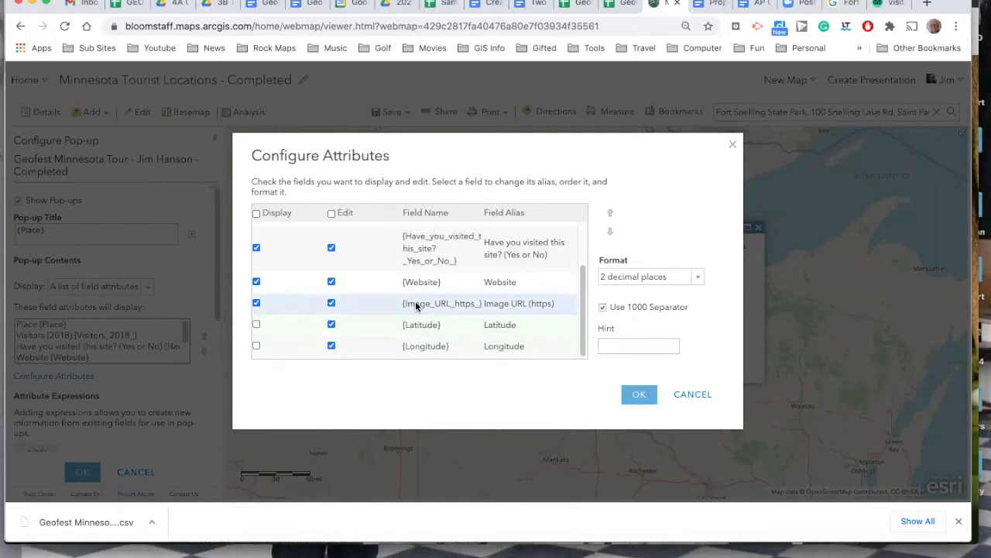
- Hide the Image URL (https) and Place fields from the pop-up's displayed attributes
left_click(257, 304)
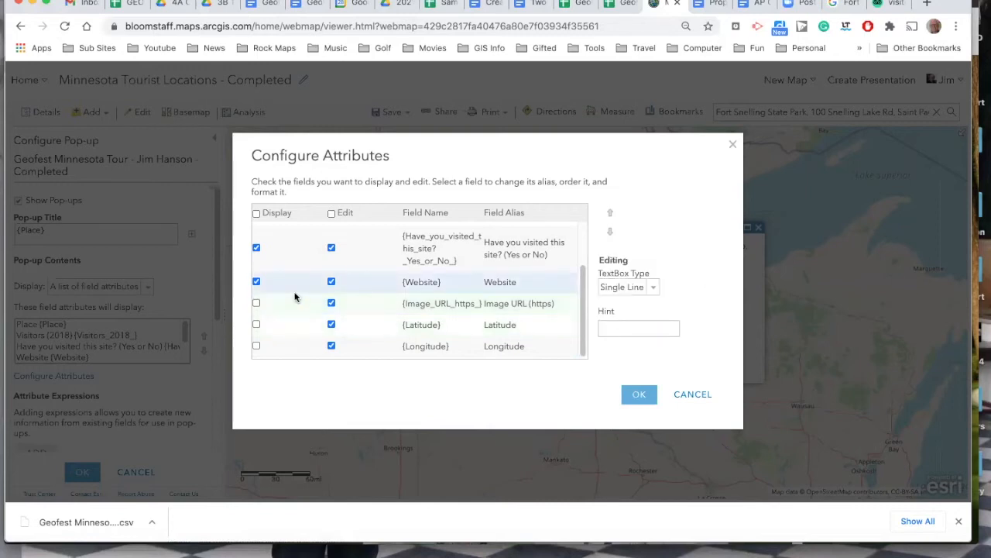
scroll(496, 259, "up", 2)
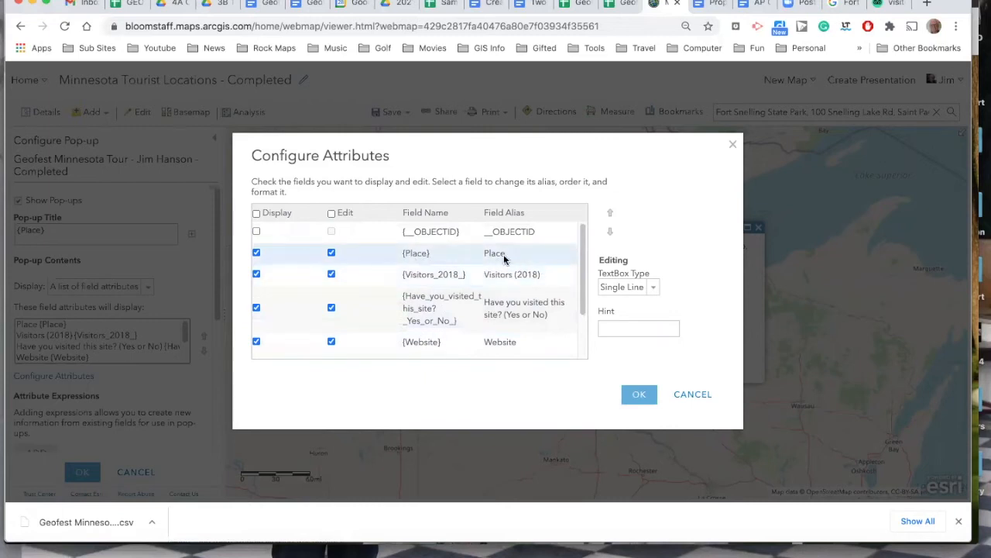
left_click(256, 254)
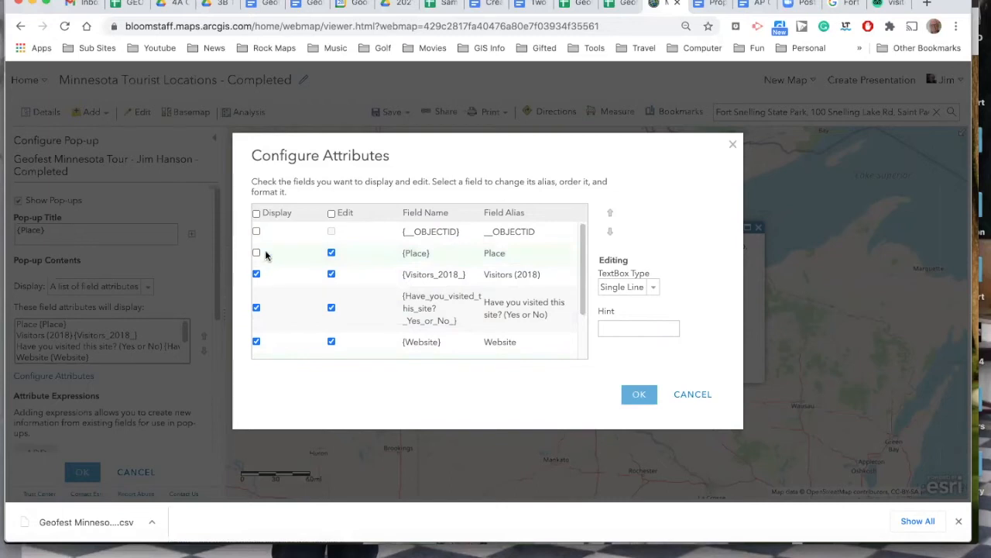
scroll(503, 282, "down", 2)
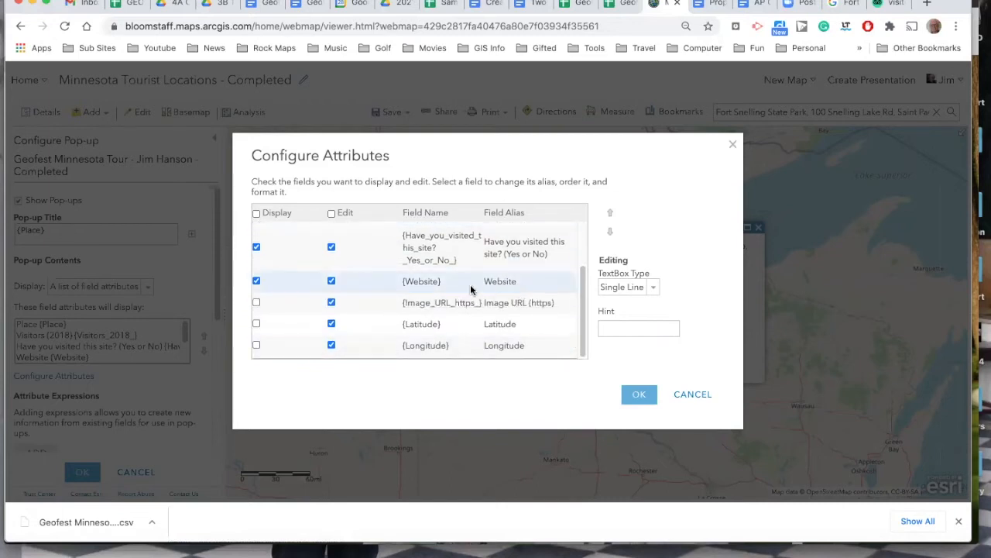
scroll(470, 288, "up", 1)
scroll(470, 290, "up", 2)
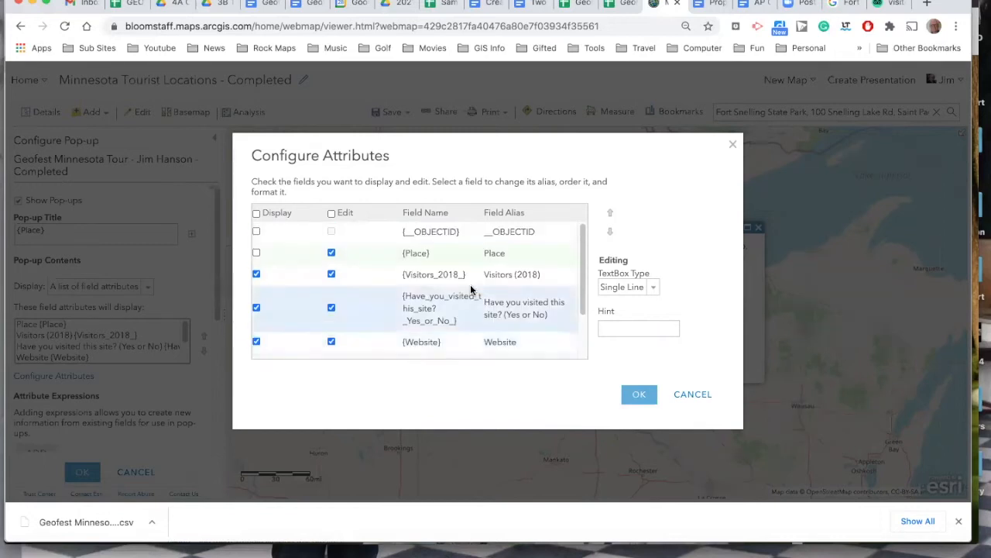
left_click(647, 403)
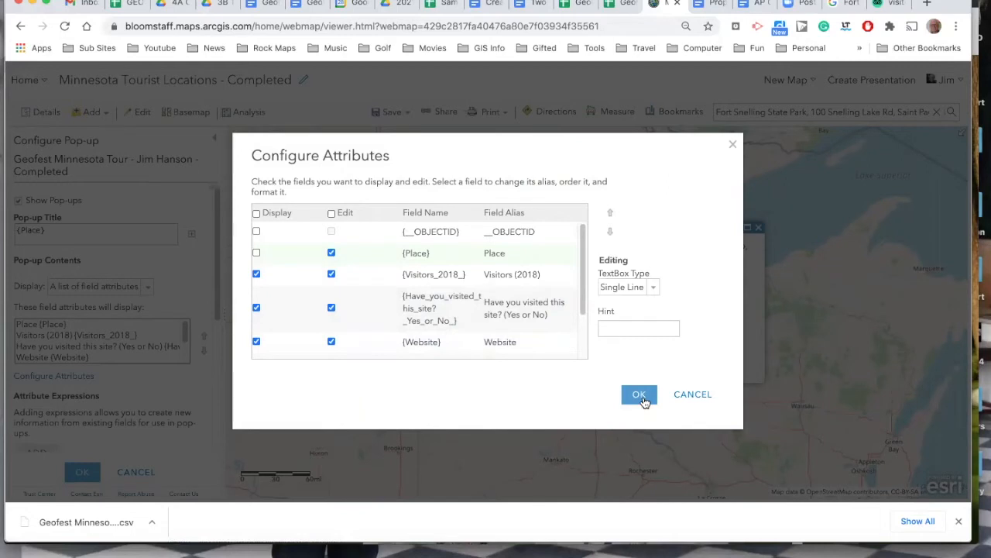
- Format the Visitors (2018) field with 0 decimal places, apply the pop-up settings and check them on the Mille Lacs marker
left_click(521, 275)
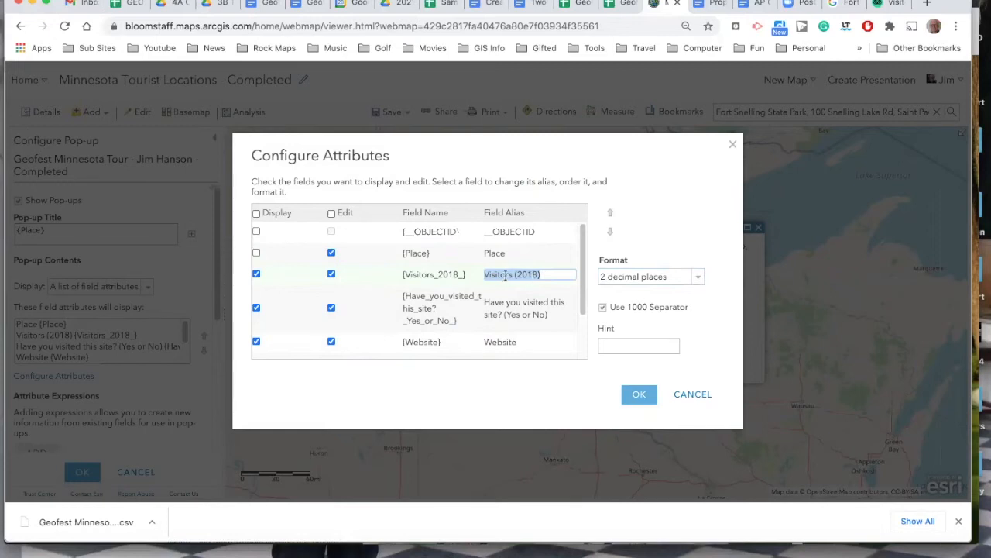
left_click(566, 277)
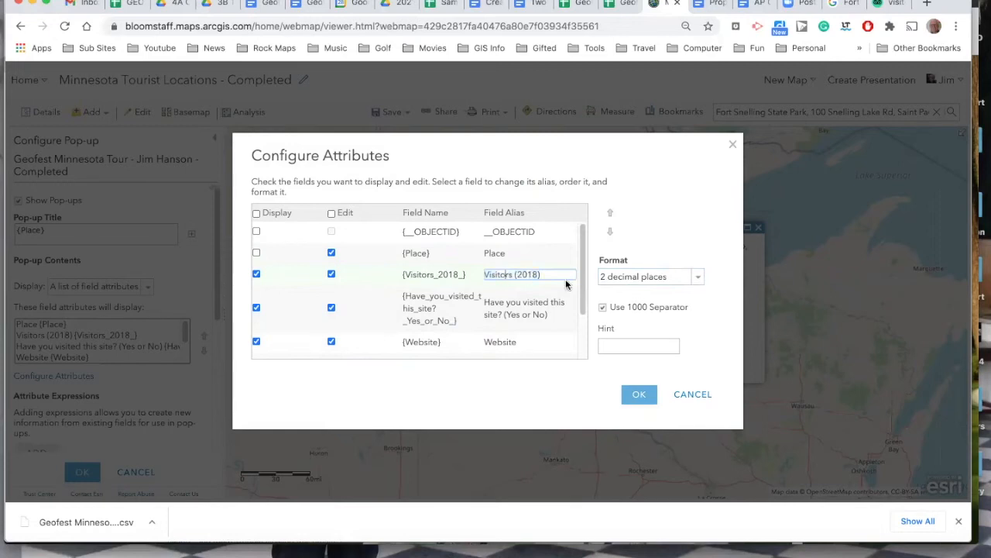
left_click(701, 280)
left_click(701, 280)
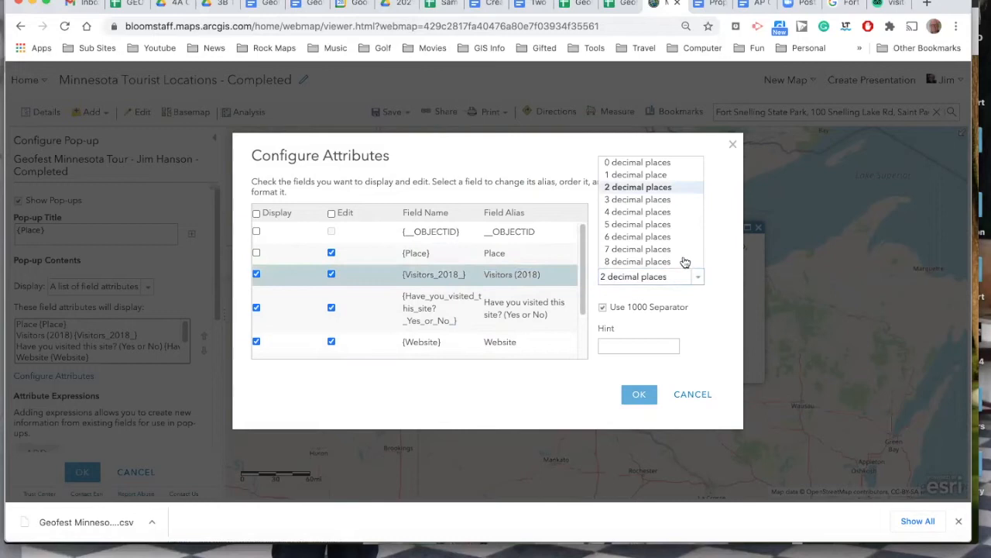
left_click(650, 163)
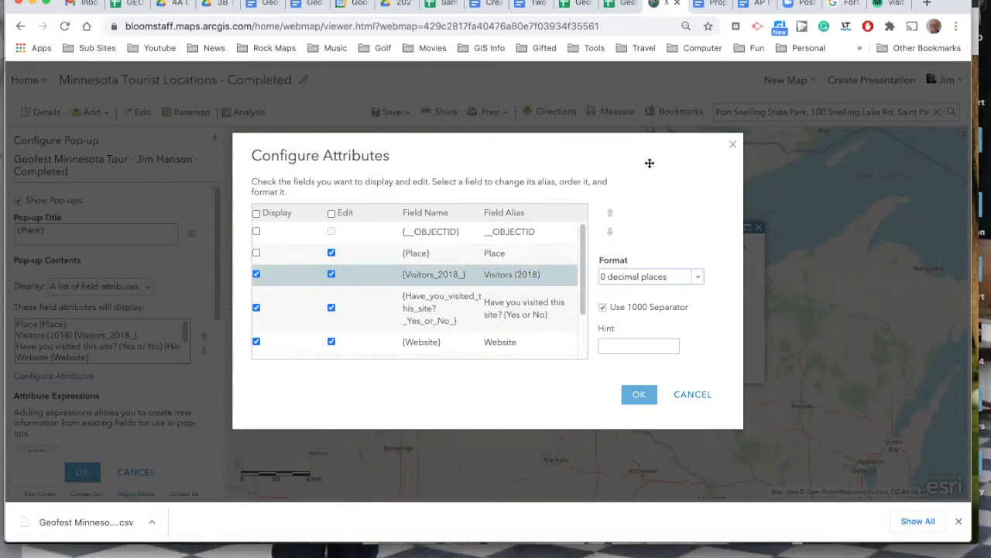
left_click(639, 395)
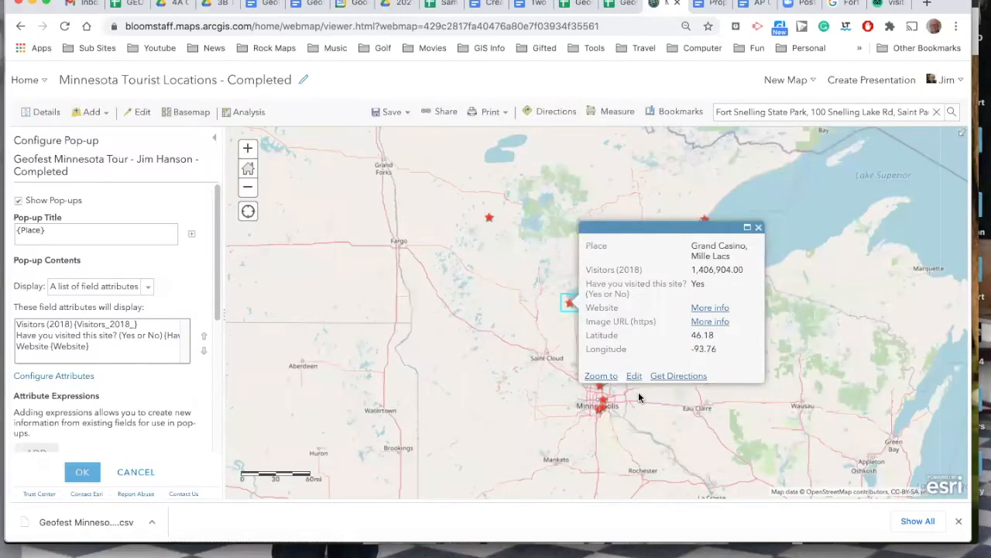
left_click(82, 474)
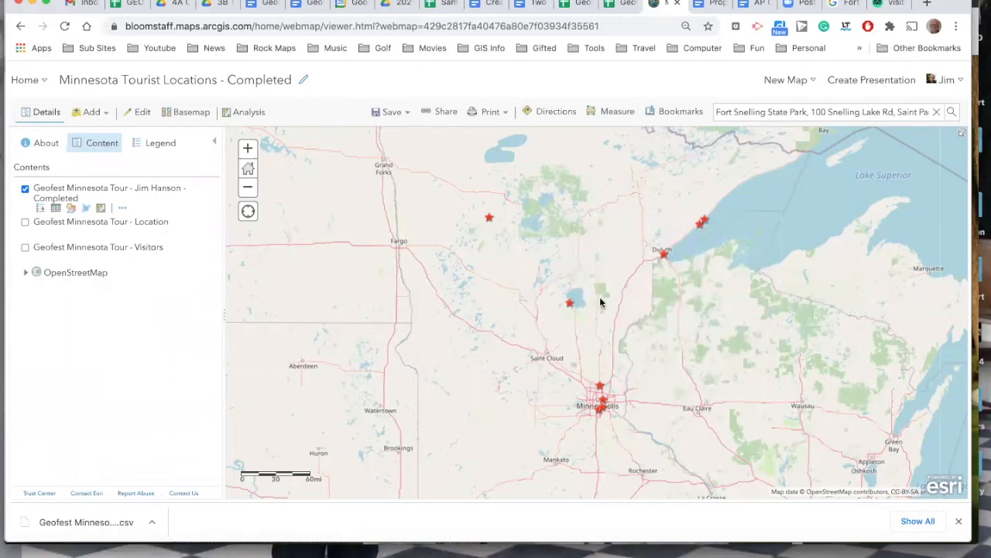
left_click(570, 304)
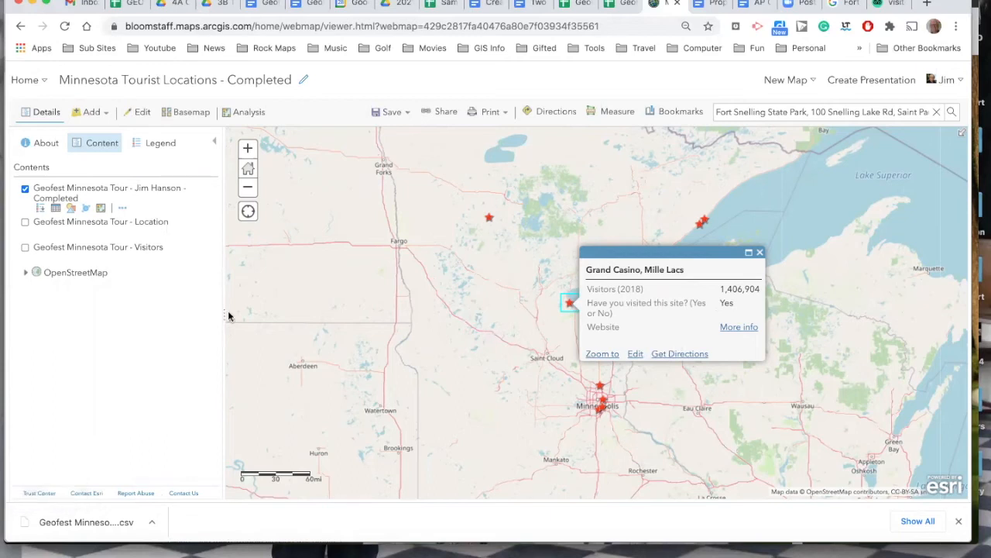
- Add an image to the completed tour layer's pop-up media and title it "Place Image"
left_click(122, 209)
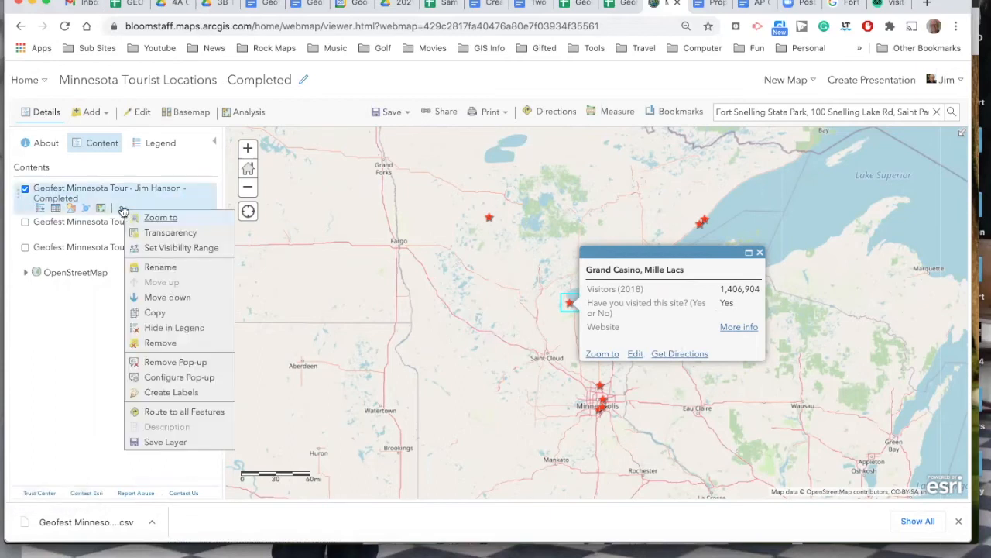
left_click(172, 378)
scroll(171, 373, "down", 2)
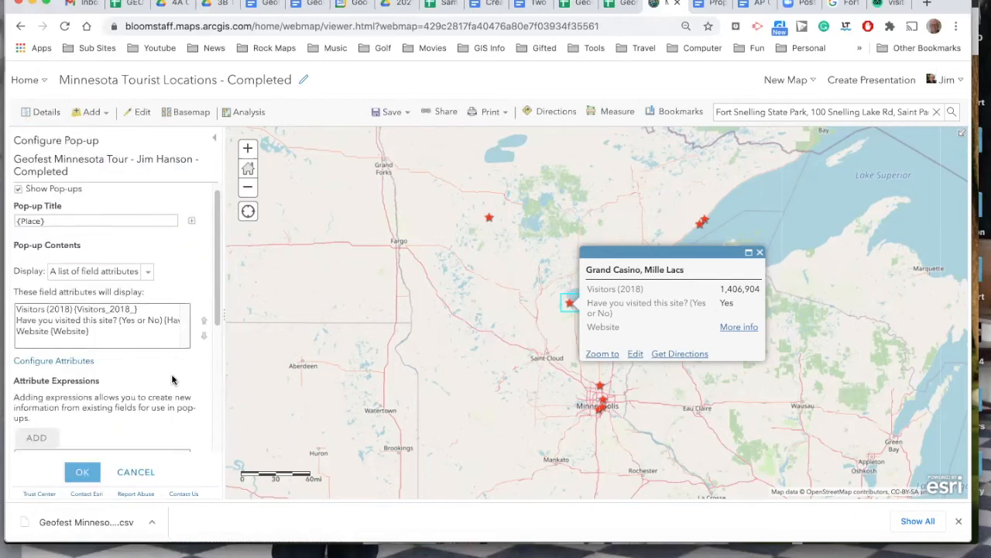
scroll(171, 373, "down", 5)
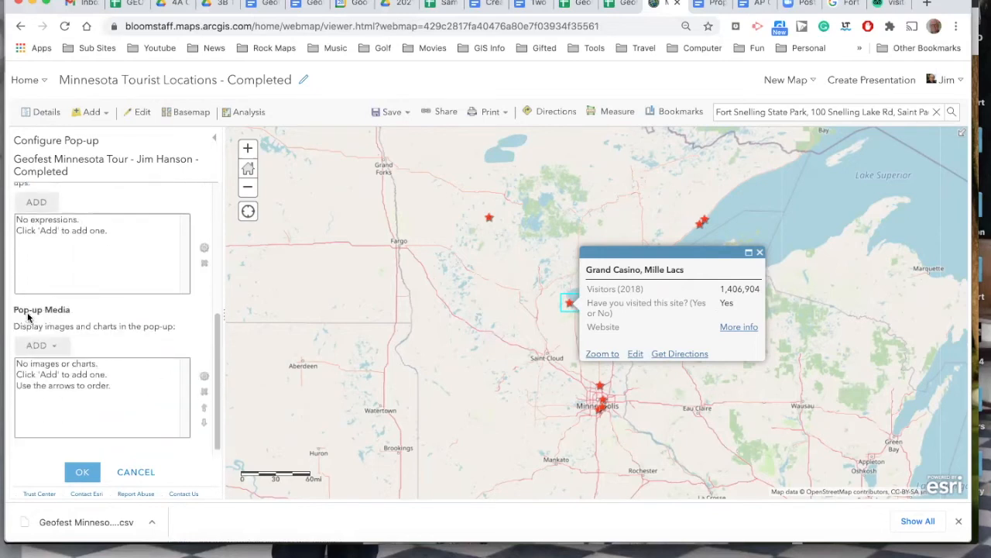
left_click(56, 347)
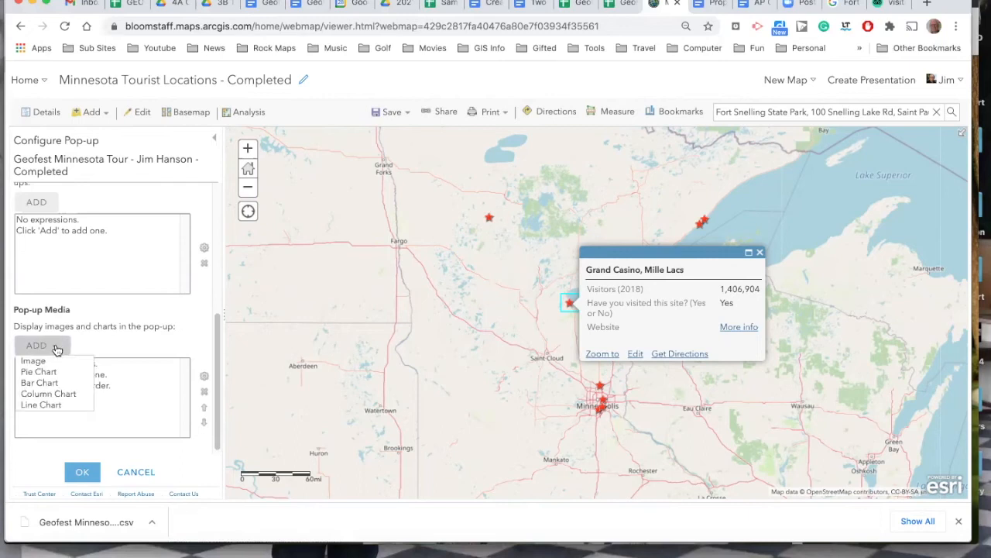
left_click(35, 362)
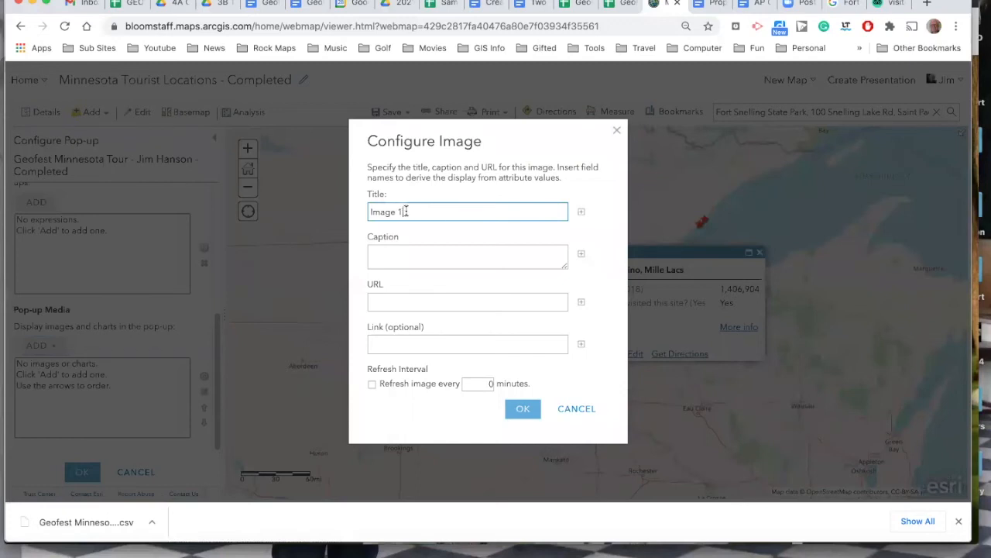
left_click_drag(404, 212, 338, 213)
type("P")
type("lan")
type("e")
type(" Image")
- Caption the image "Click on image to enlarge" and set its URL to the {Image_URL_https_} field
left_click(395, 249)
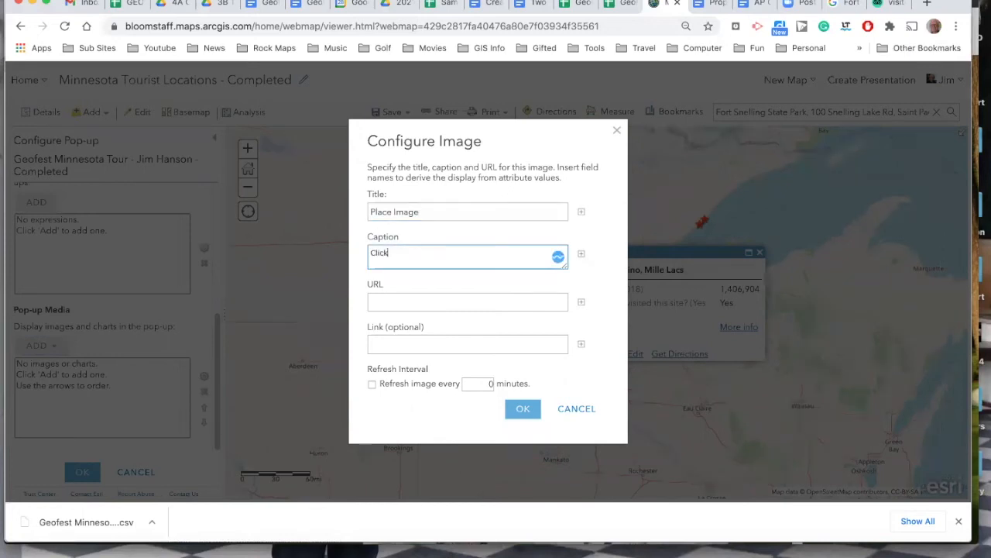
type("Click ohn")
type("mage to enlarge")
left_click(583, 307)
scroll(661, 339, "down", 1)
scroll(663, 338, "down", 3)
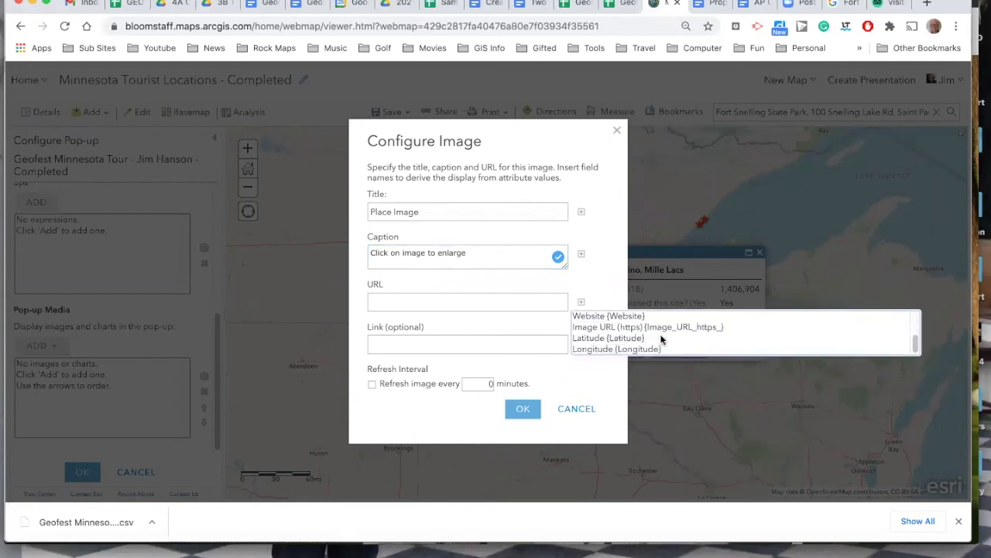
left_click(589, 329)
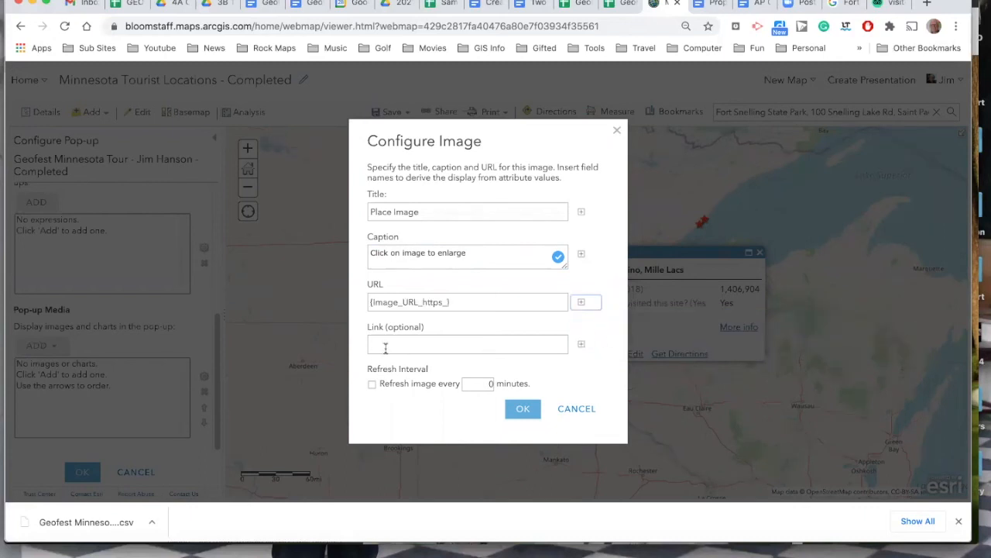
- Set the image's optional link to the Image URL (https) field and apply the pop-up configuration
left_click(583, 345)
scroll(644, 362, "down", 3)
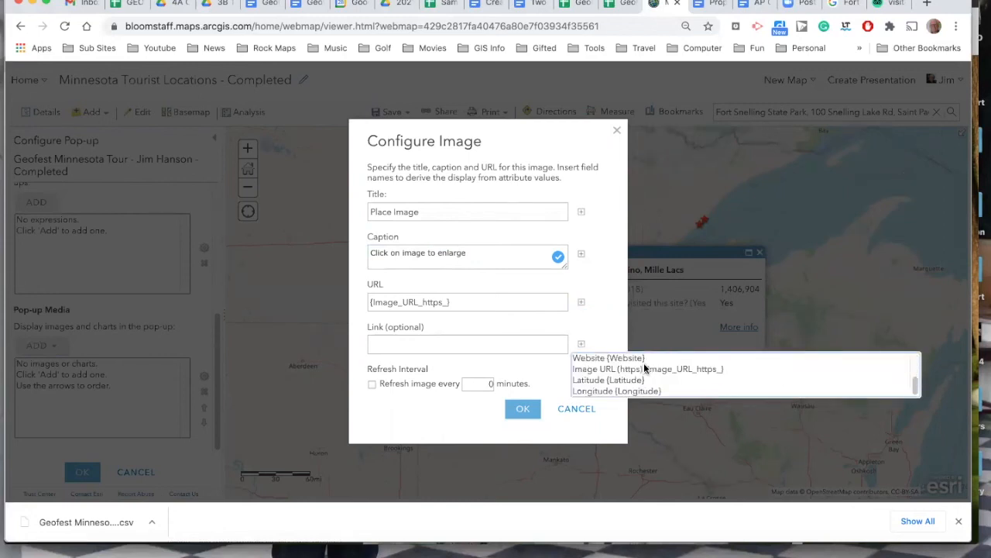
left_click(594, 369)
left_click(517, 409)
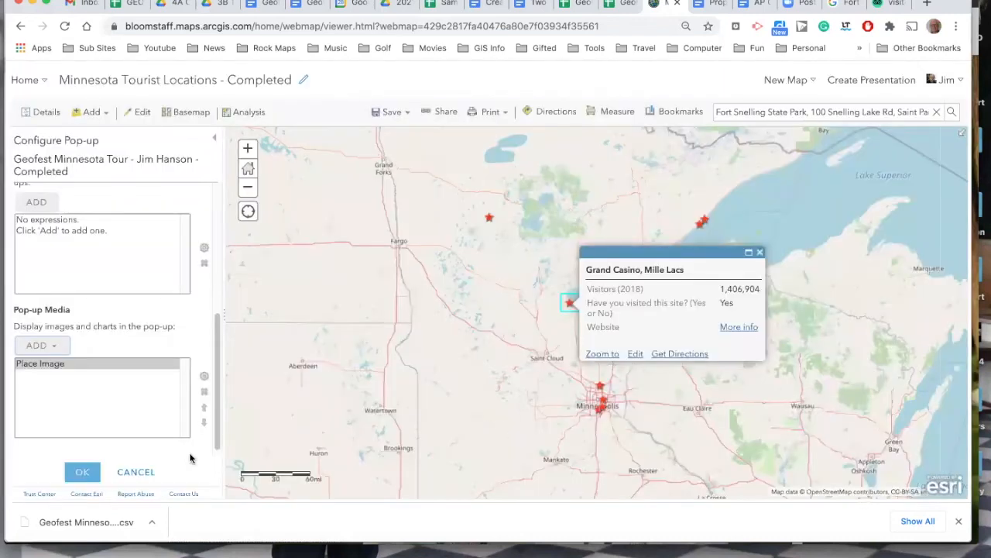
left_click(81, 473)
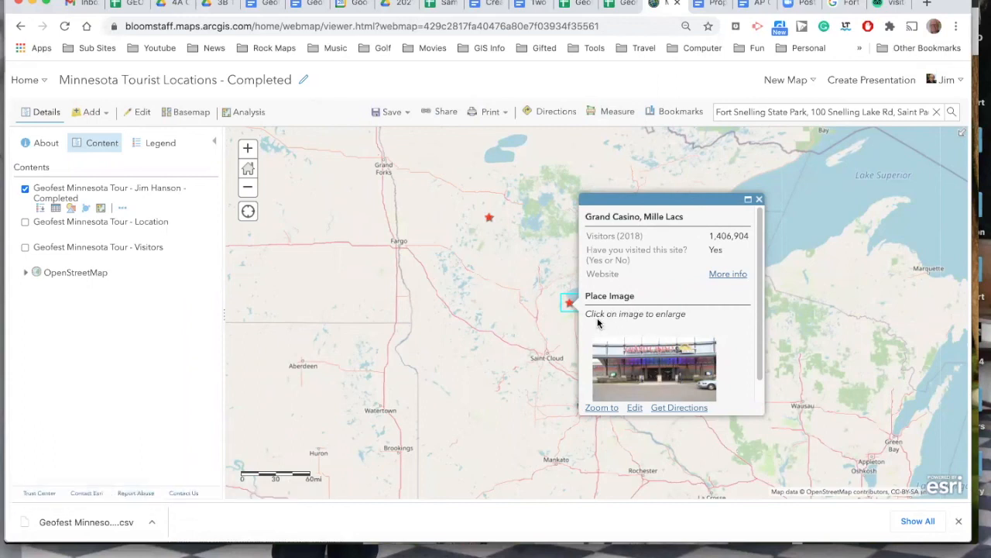
- View the full-size picture from the Grand Casino, Mille Lacs pop-up, then return to the map and close the pop-up
left_click(670, 365)
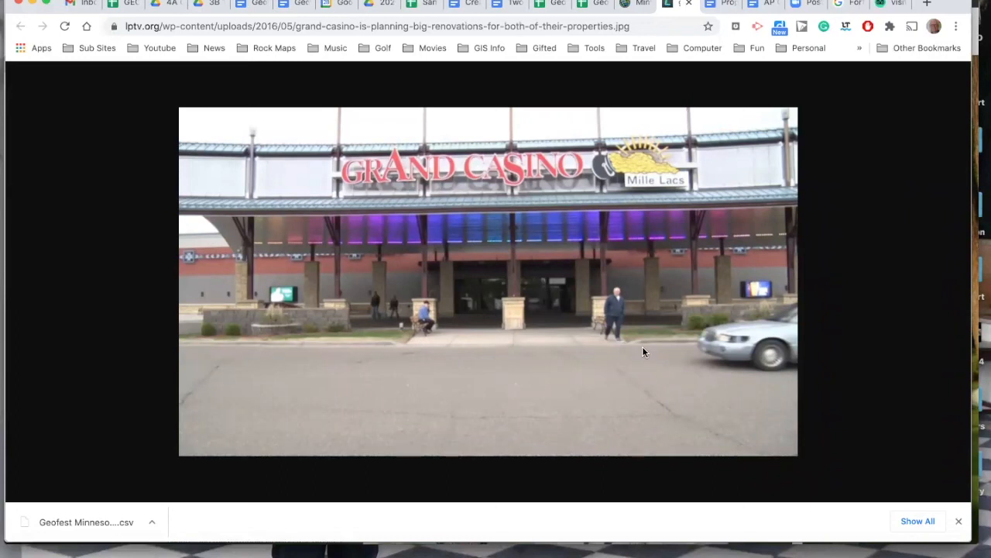
left_click(629, 4)
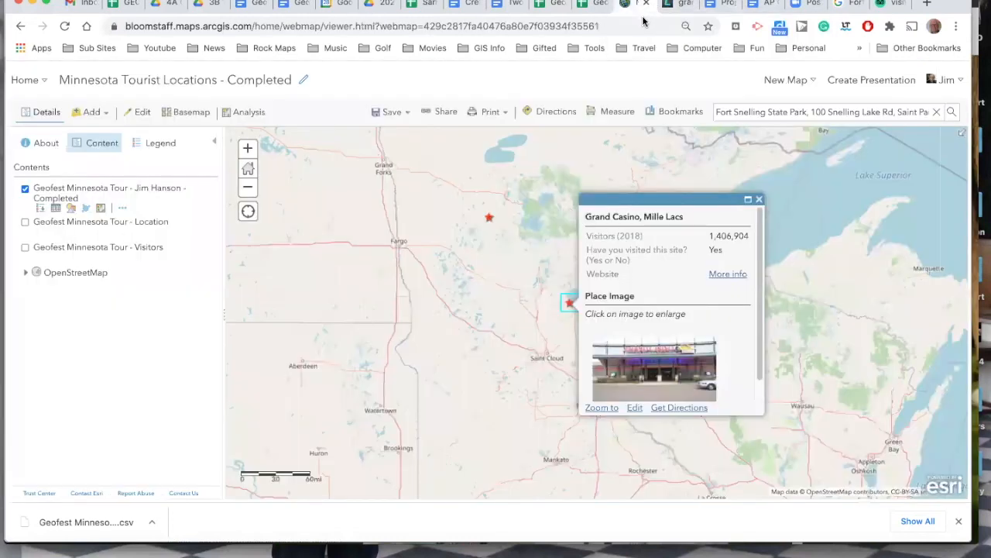
left_click(761, 201)
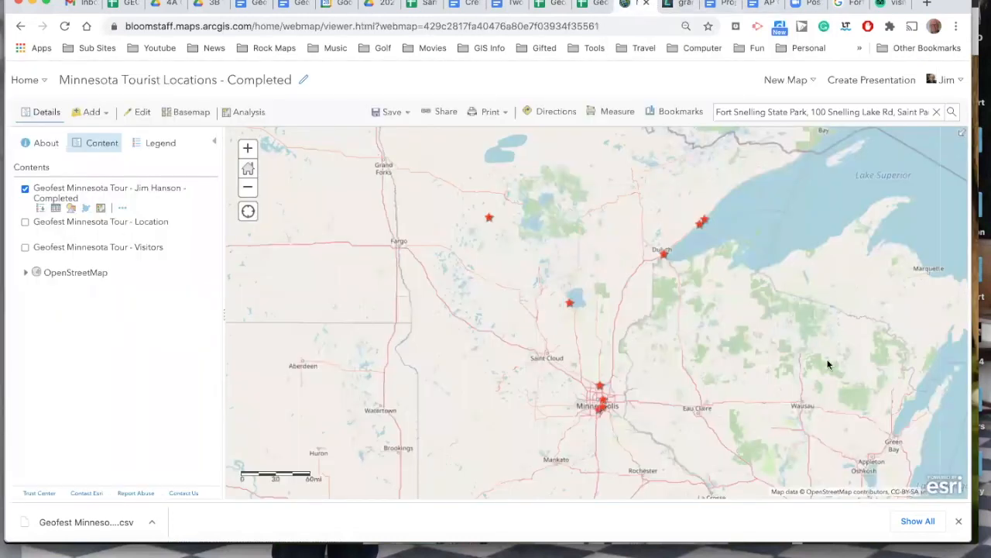